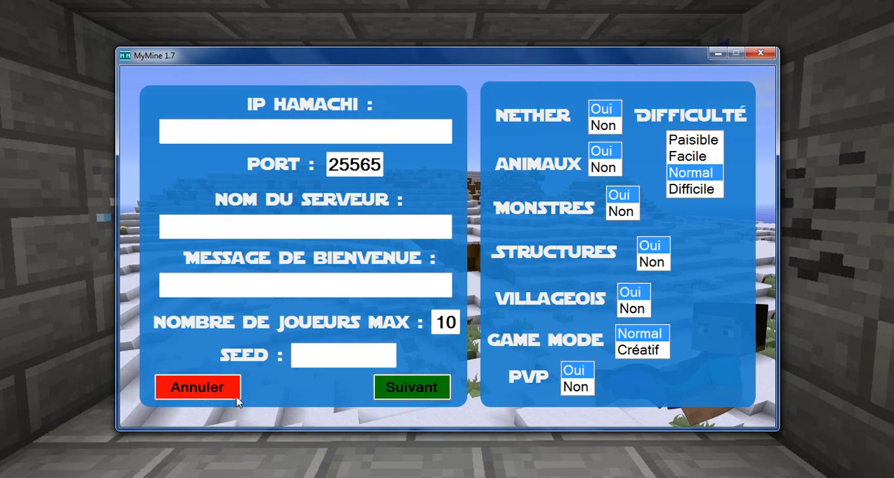
Cancel the server installation form and minimise the MyMine window
click(235, 395)
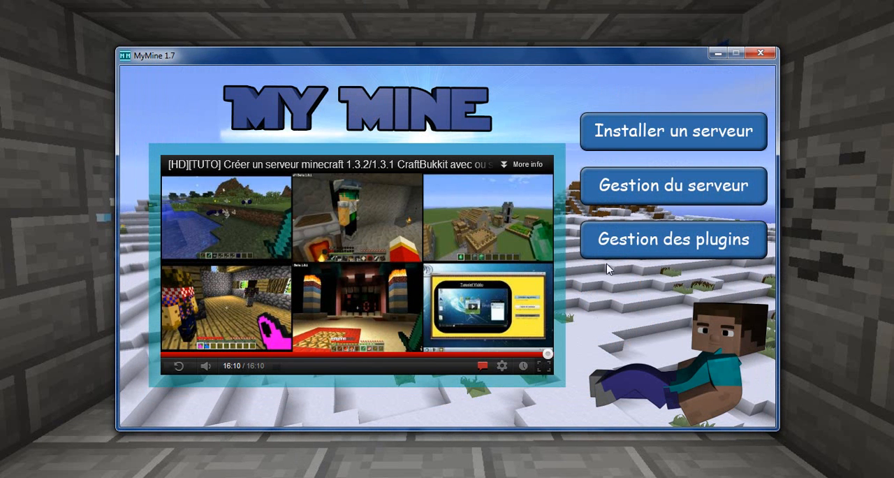
click(717, 52)
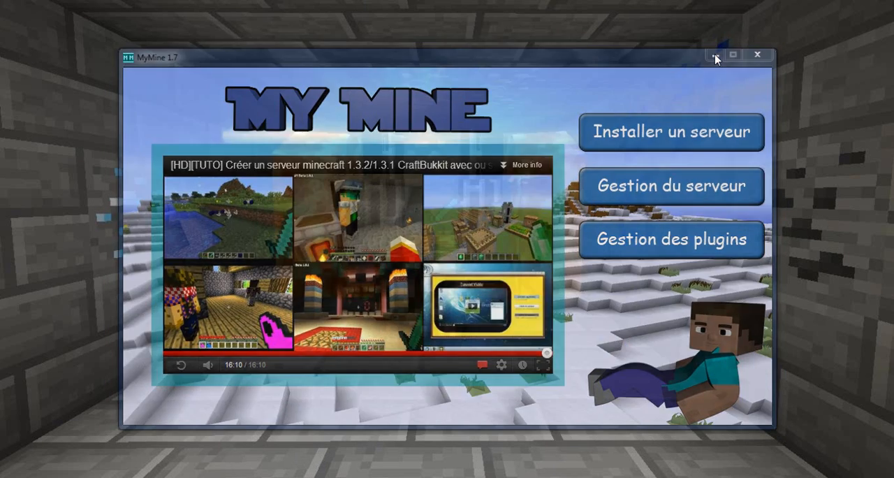
mouse_move(342, 1)
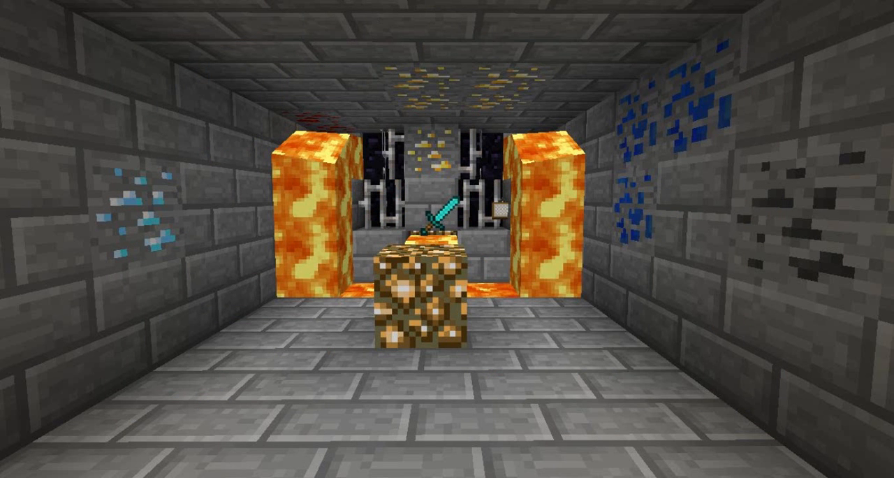
Switch to LogMeIn Hamachi and permanently delete the existing network from the list
click(791, 0)
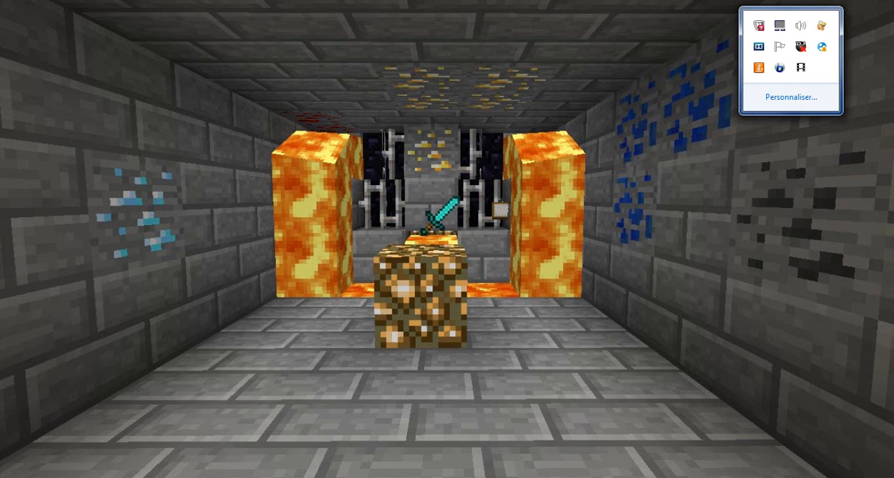
click(822, 47)
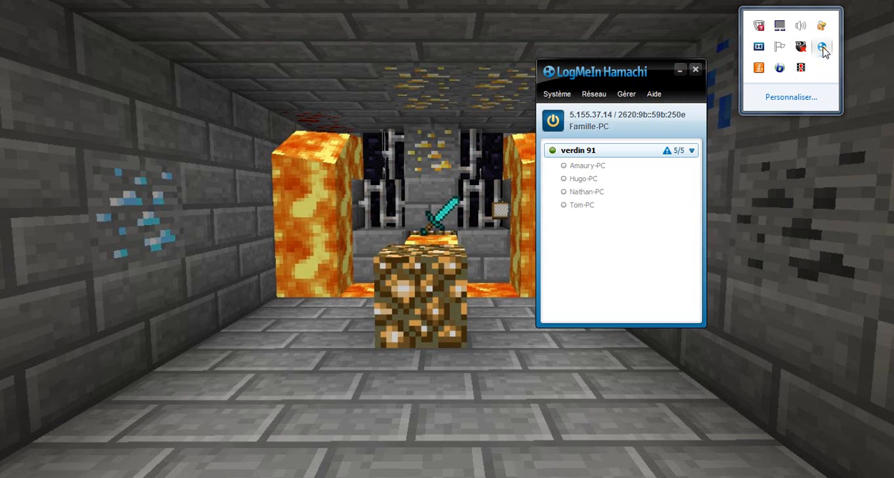
click(597, 154)
right_click(598, 153)
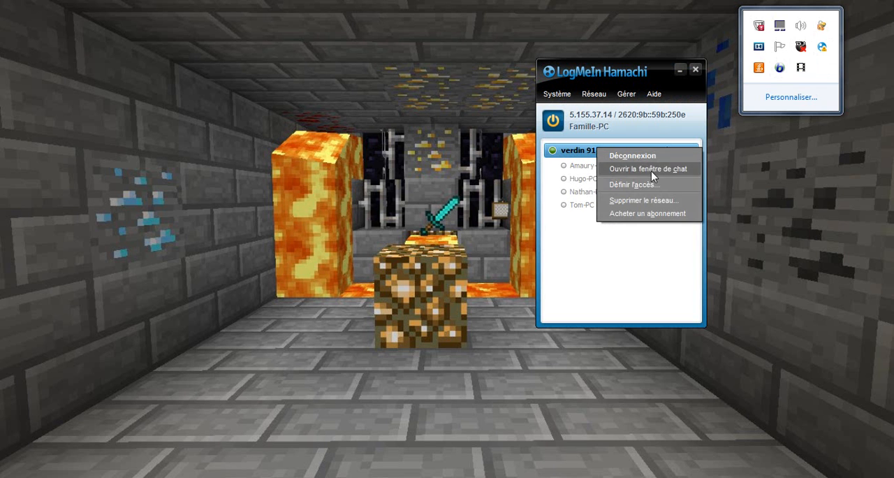
click(639, 201)
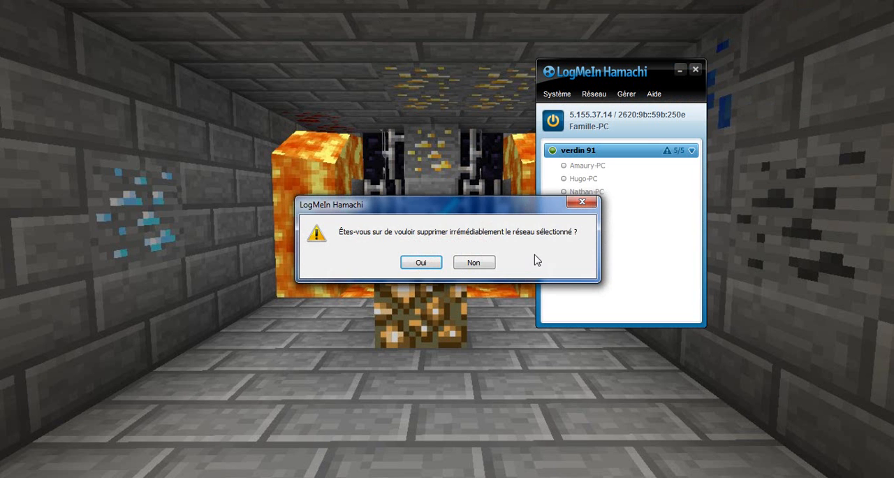
click(421, 262)
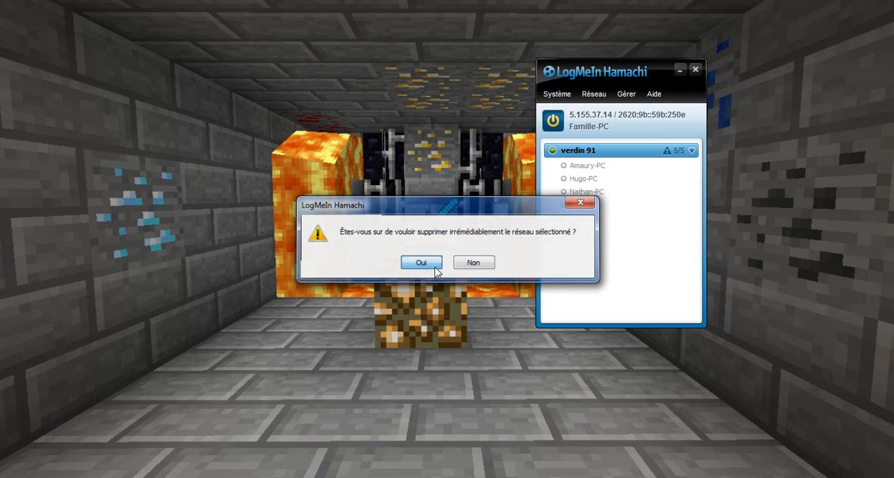
click(593, 99)
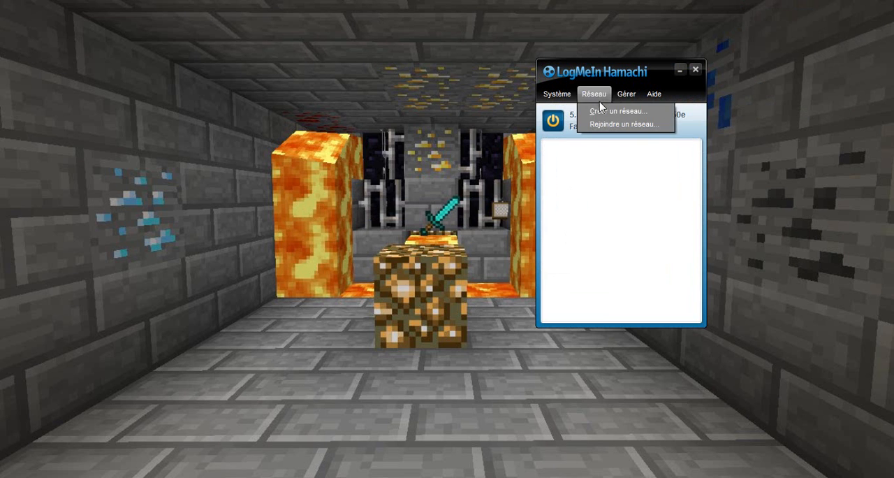
click(611, 113)
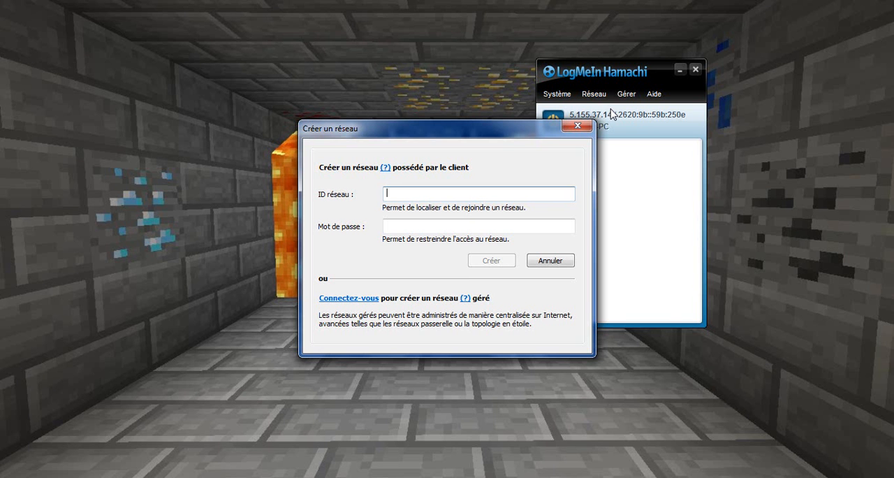
key(Num_Lock)
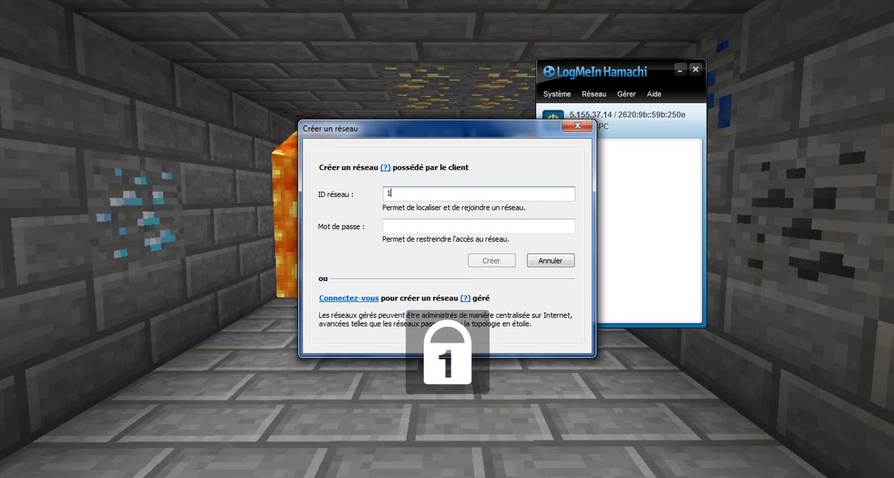
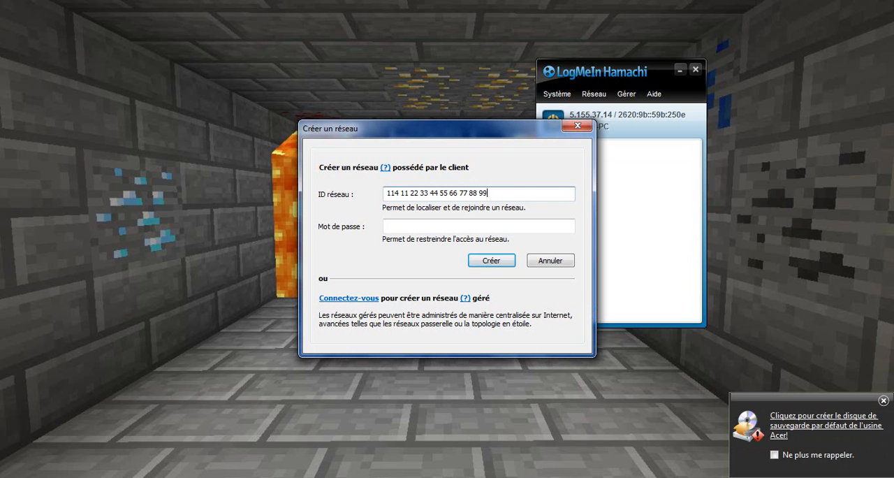
Enter the network password and create the network
click(497, 262)
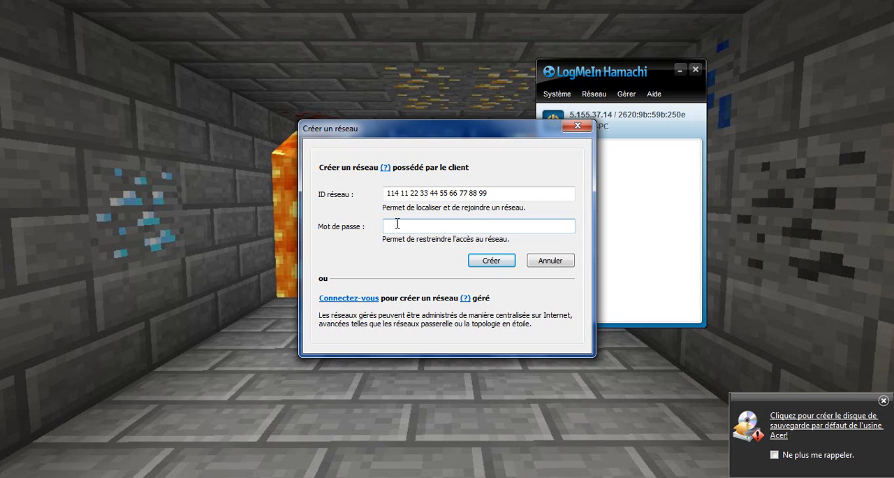
key(Return)
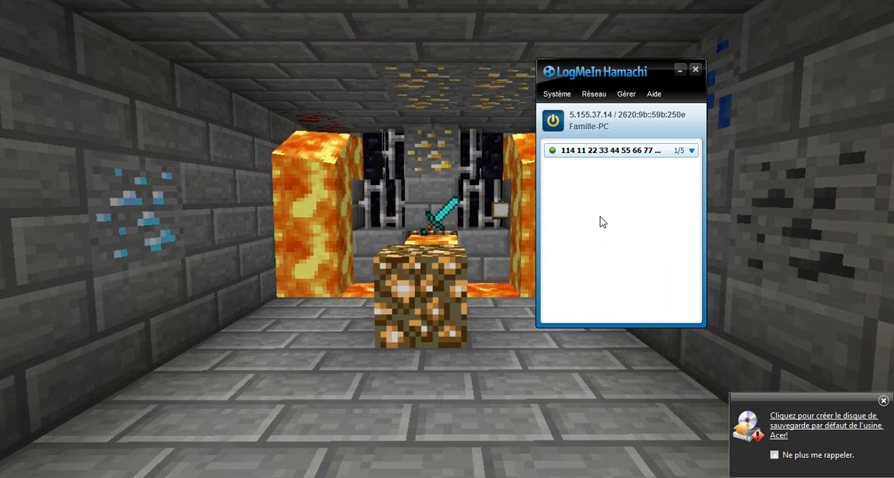
Close the Hamachi window, switch back to MyMine and open the server installation form
click(694, 70)
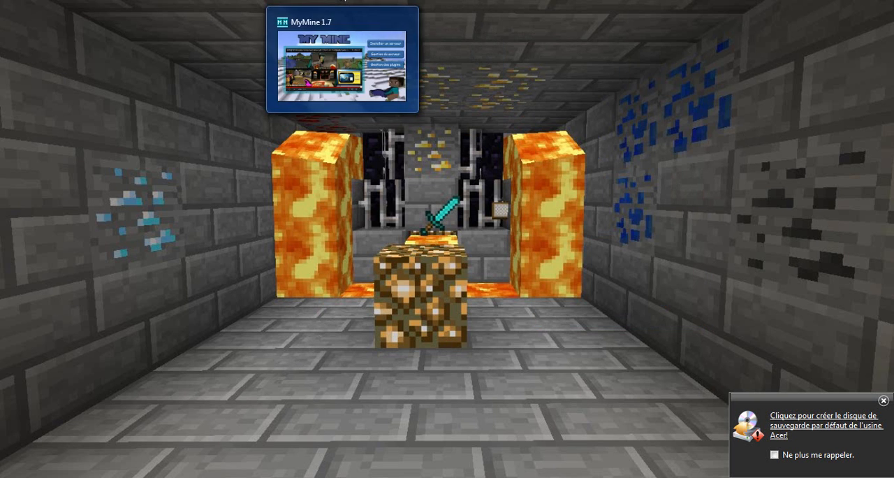
click(344, 0)
click(672, 144)
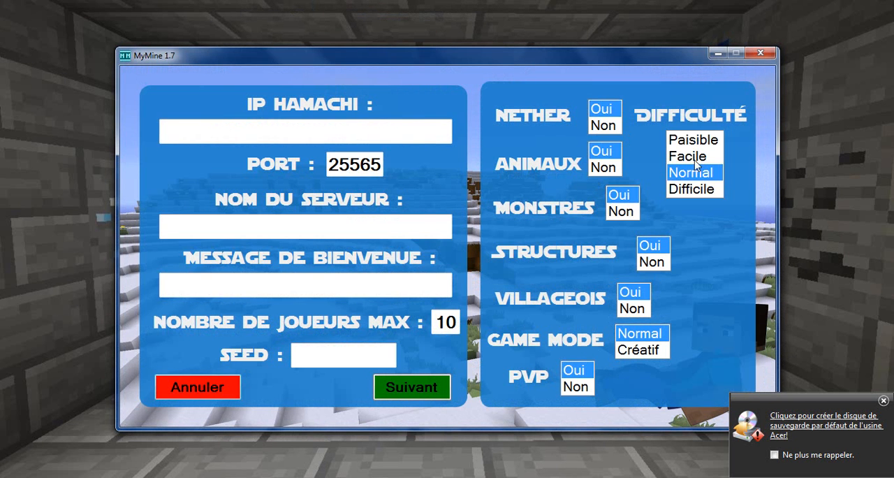
Look up the computer's IPv4 address in Hamachi and enter 5.155.37.14 as the Hamachi IP in the MyMine form
drag(516, 54, 347, 15)
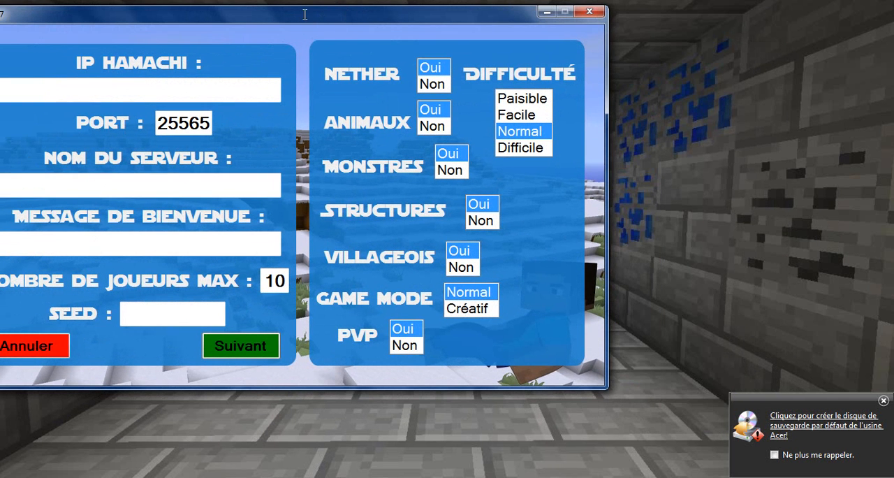
click(353, 1)
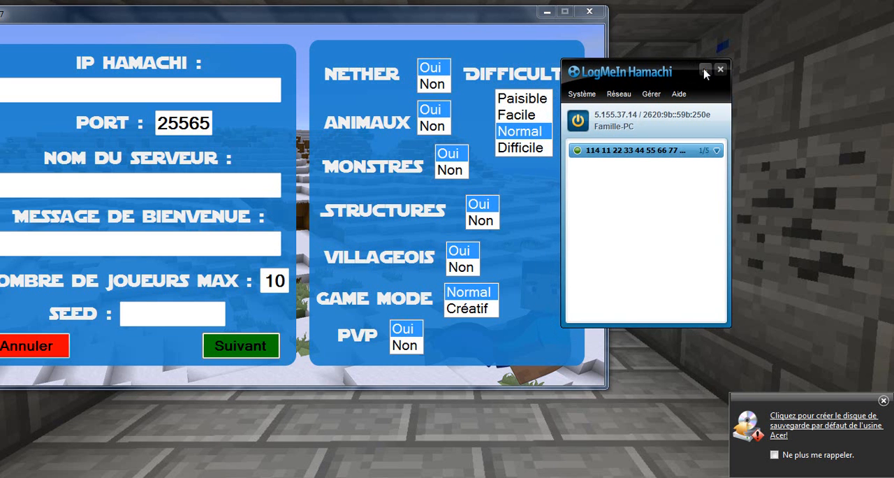
click(702, 70)
drag(415, 19, 534, 12)
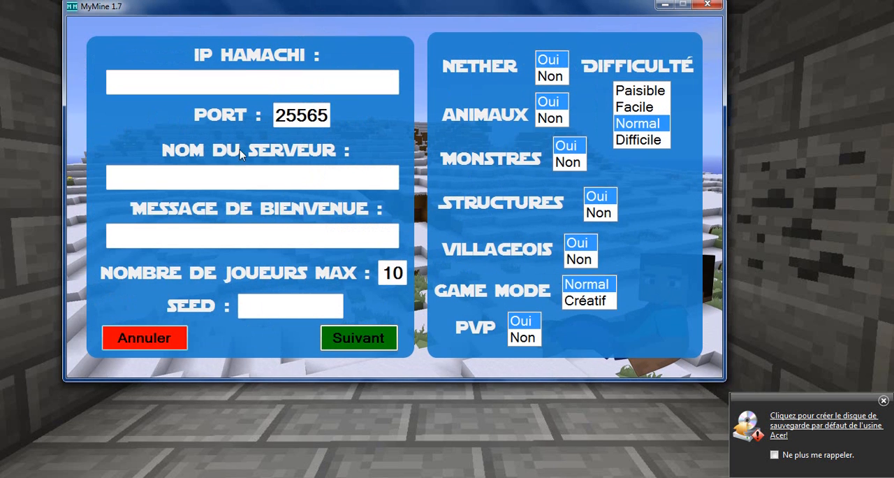
click(310, 81)
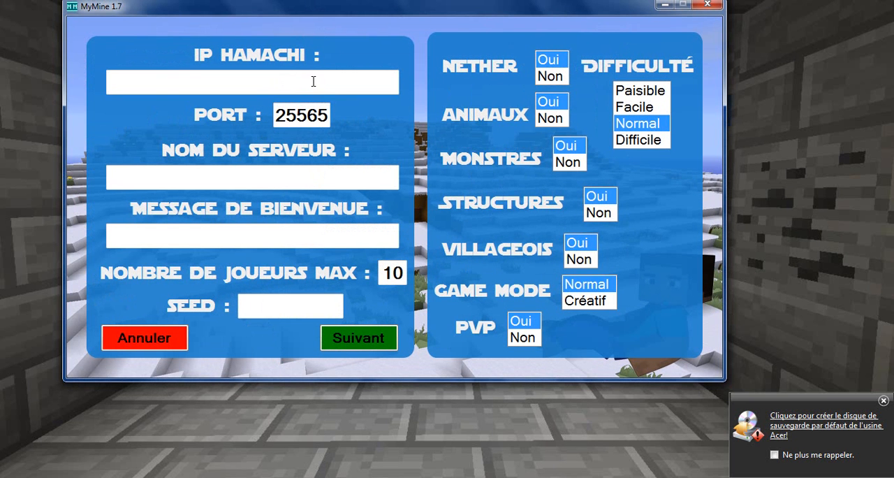
text(5.155.37.14)
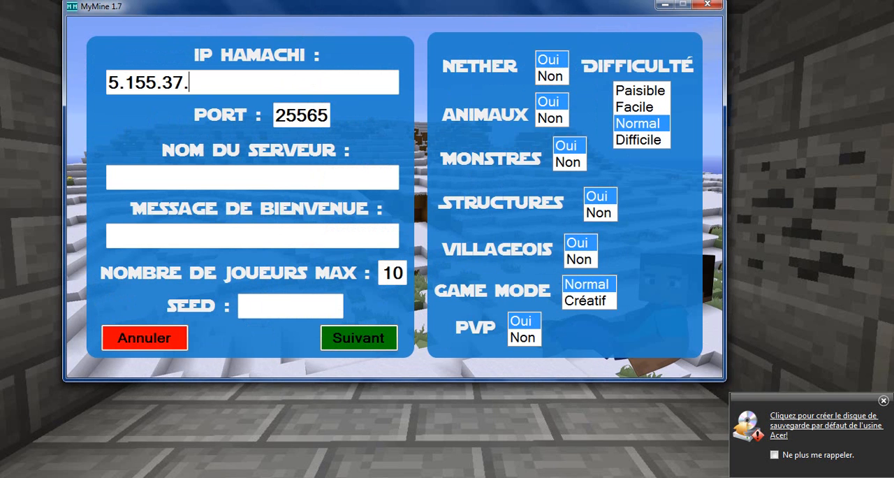
Name the server "surviland" and set its welcome message to "sulu les gike"
click(298, 184)
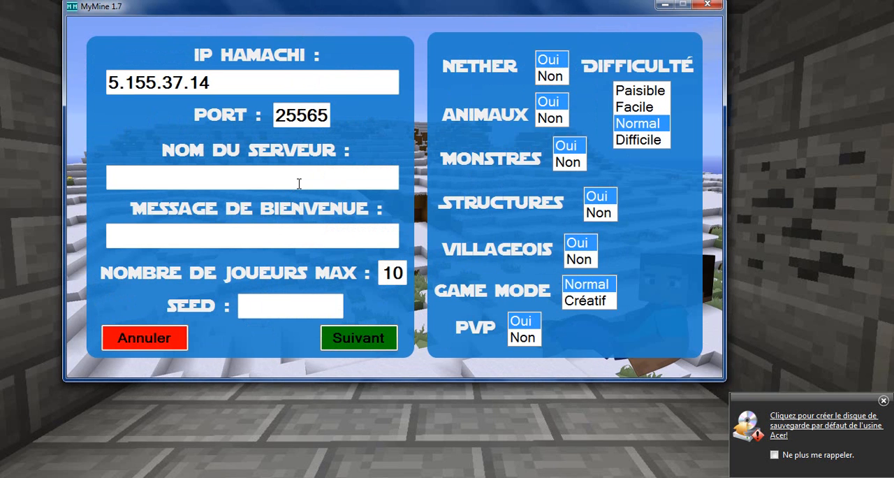
text(survi)
text(land)
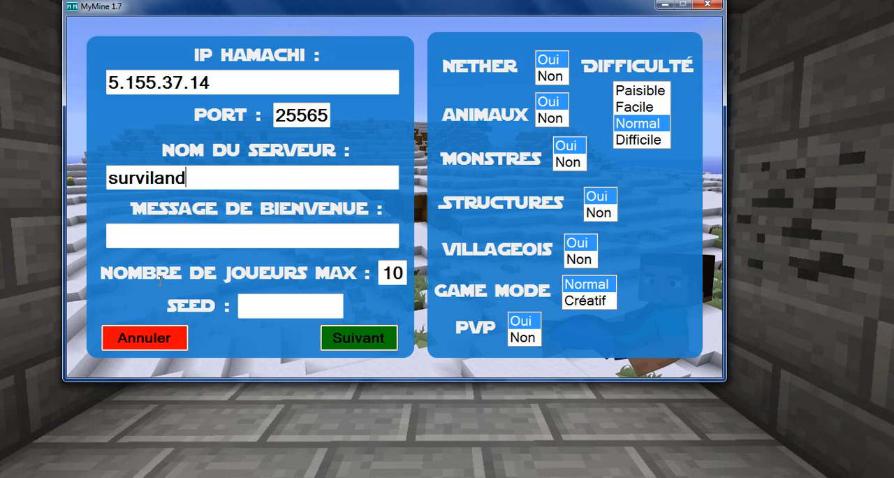
click(240, 228)
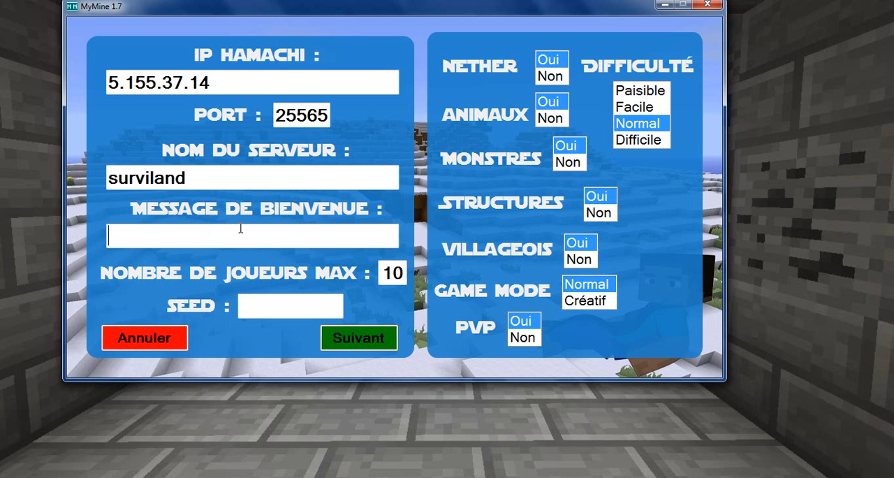
text(sulu les gi)
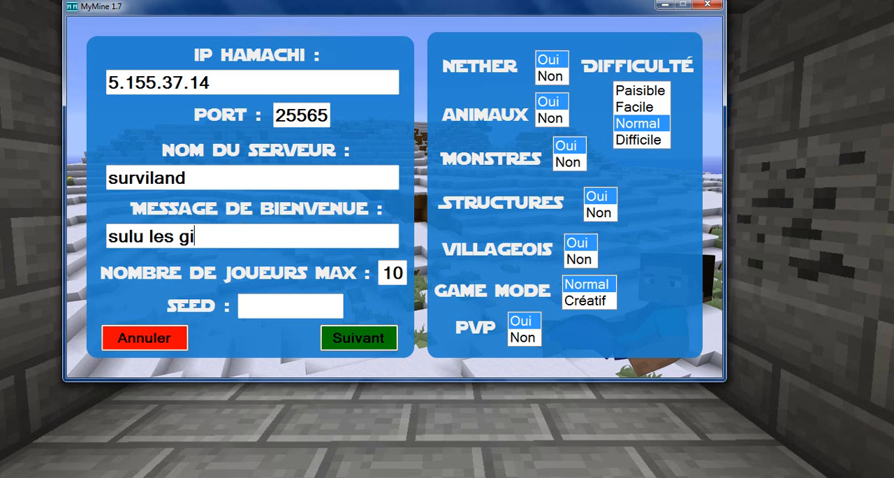
text(k)
Set the maximum number of players to 50
click(400, 276)
key(BackSpace)
key(BackSpace)
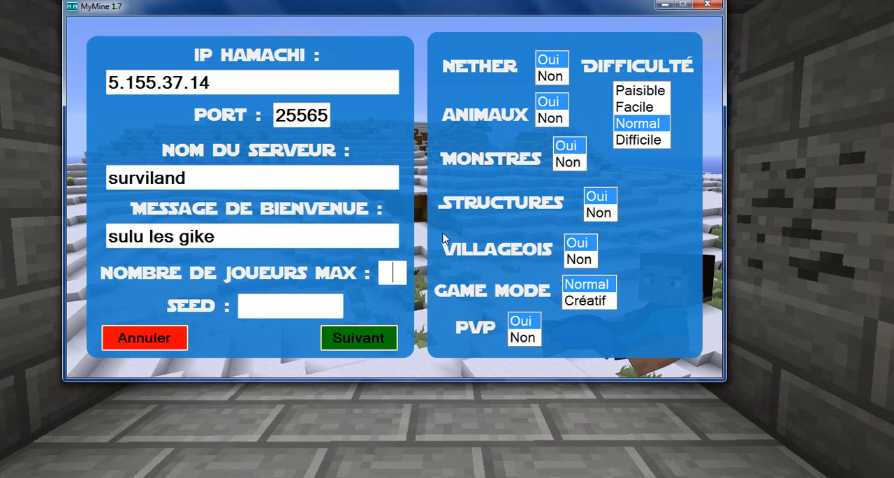
text(50)
Set the game mode to Créatif, and on the following setup page set the online mode to Désactivé
click(586, 306)
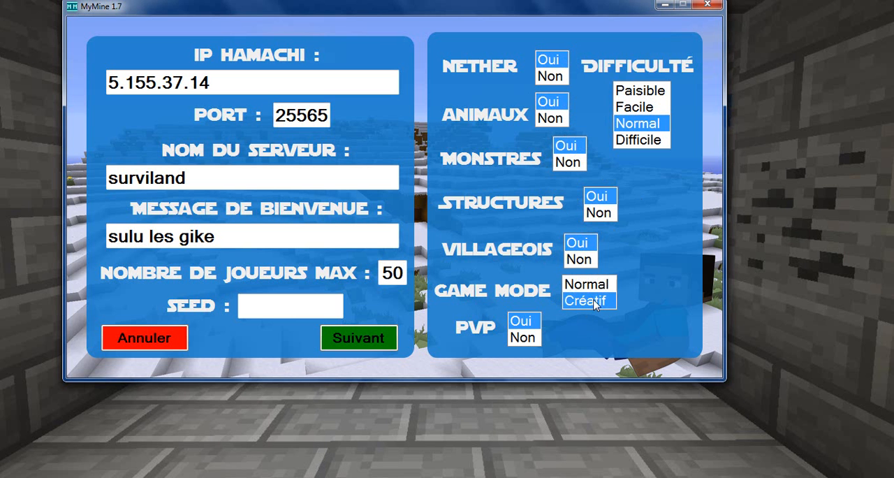
click(350, 340)
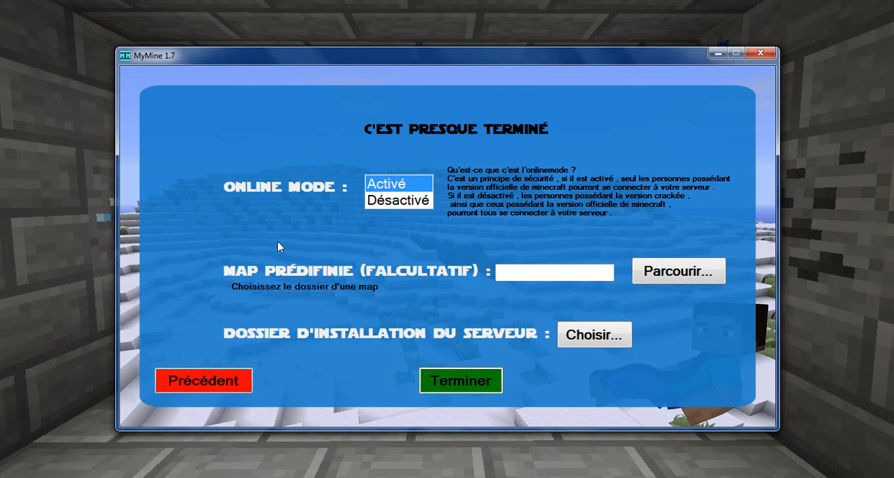
click(414, 201)
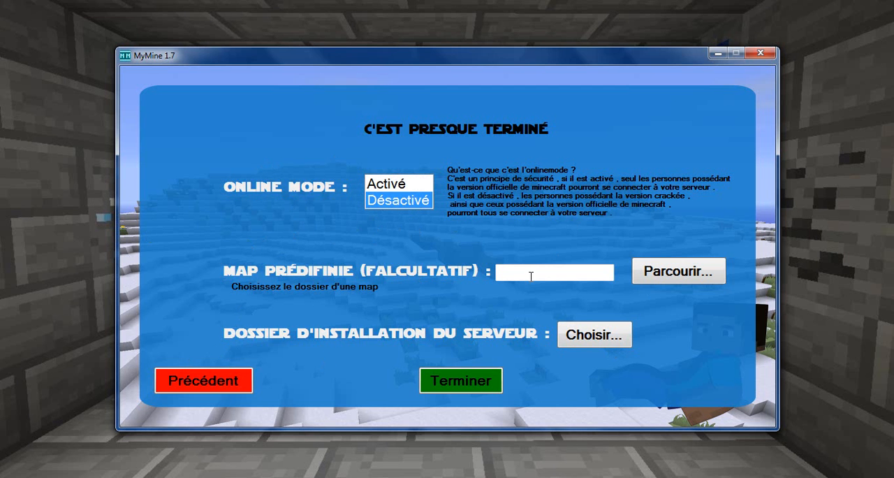
Create a folder named jimopo inside Mes documents and choose it as the server's installation folder
click(565, 328)
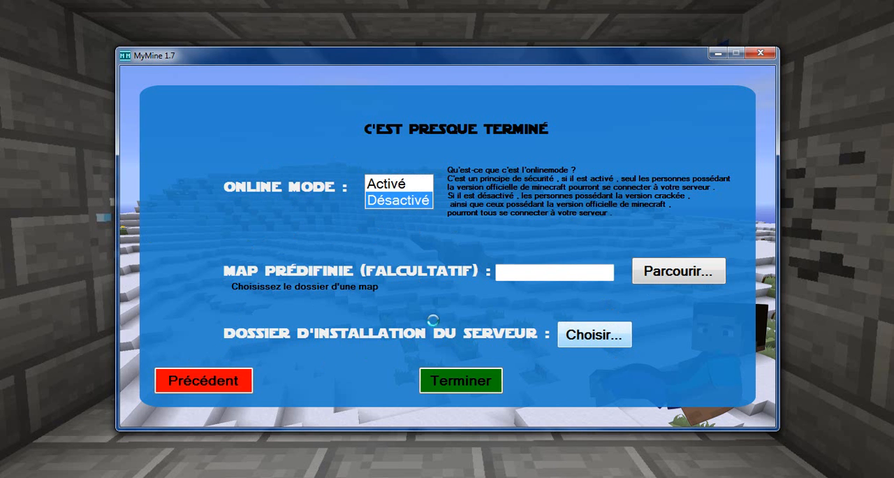
double_click(357, 205)
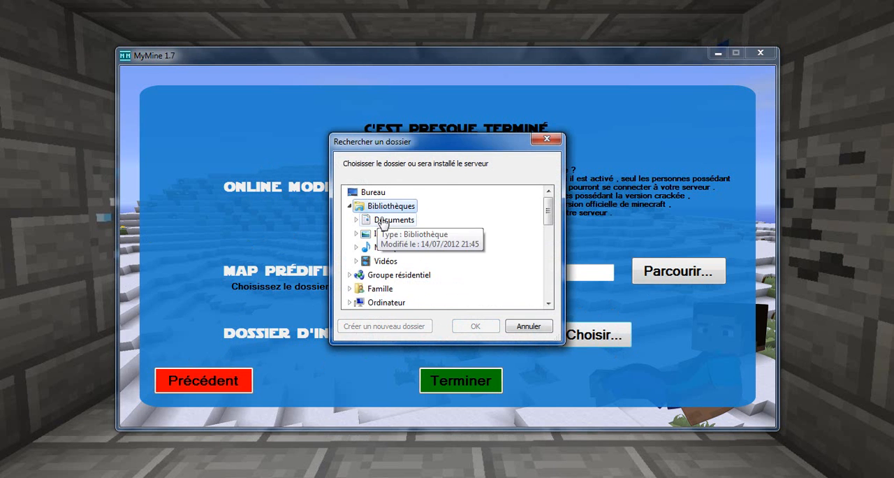
double_click(384, 220)
double_click(401, 234)
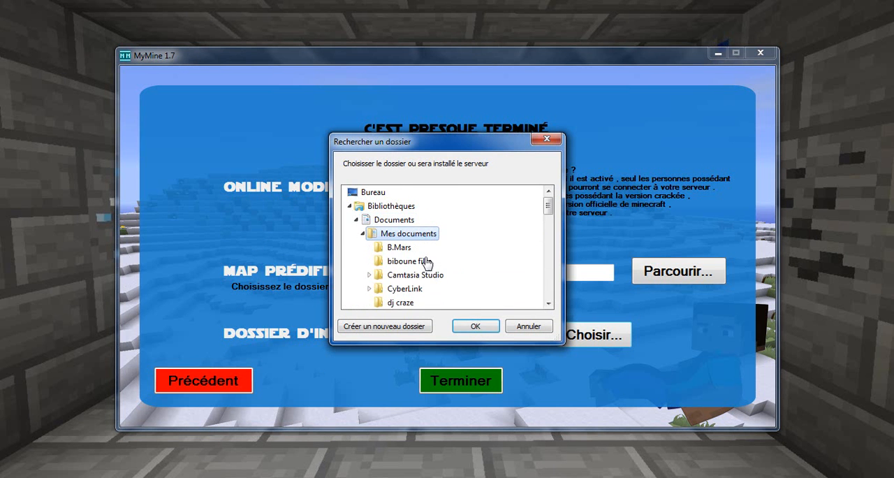
scroll(429, 272, down, 1)
click(419, 321)
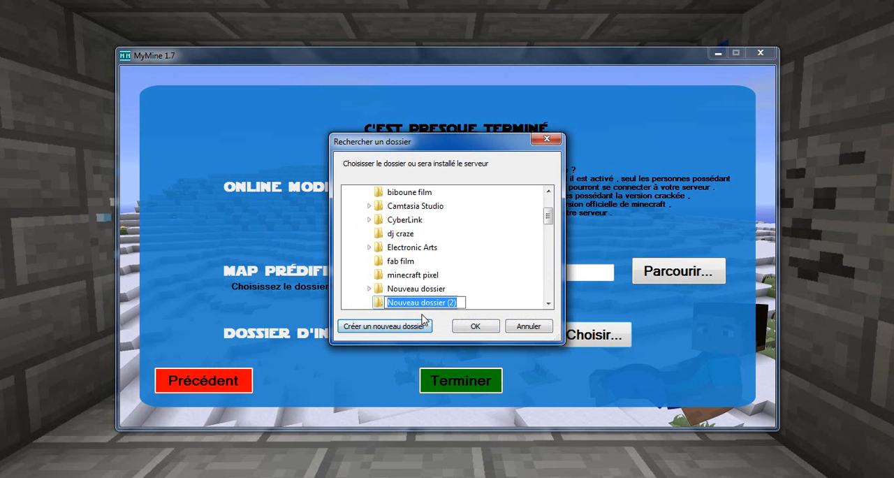
key(BackSpace)
text(j)
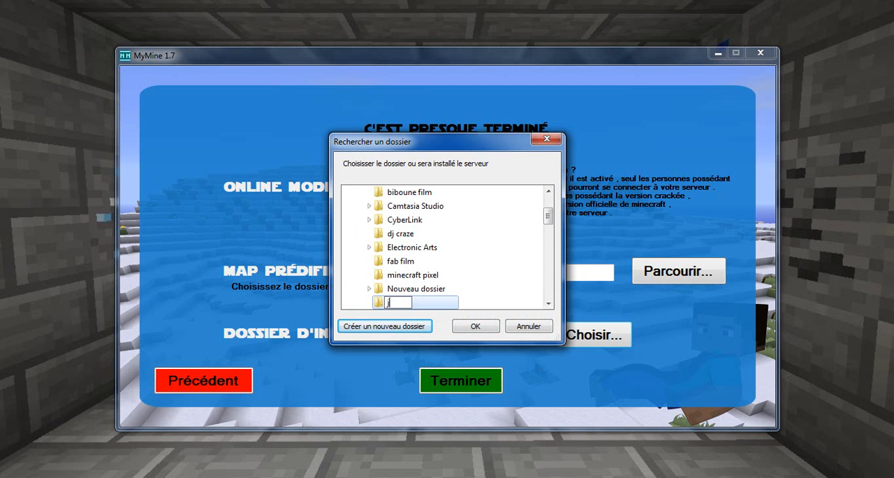
text(imopo)
key(Return)
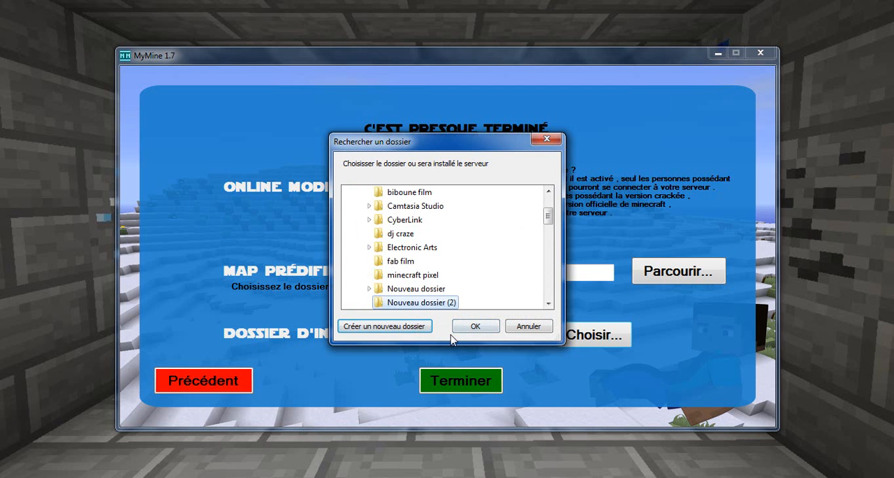
click(479, 325)
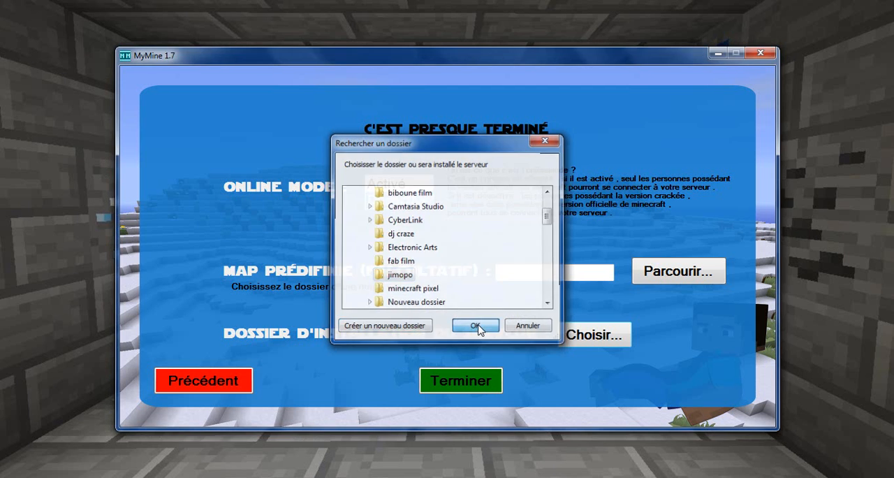
Finish the setup and launch the installed server, minimising the server console and the MyMine window
click(493, 379)
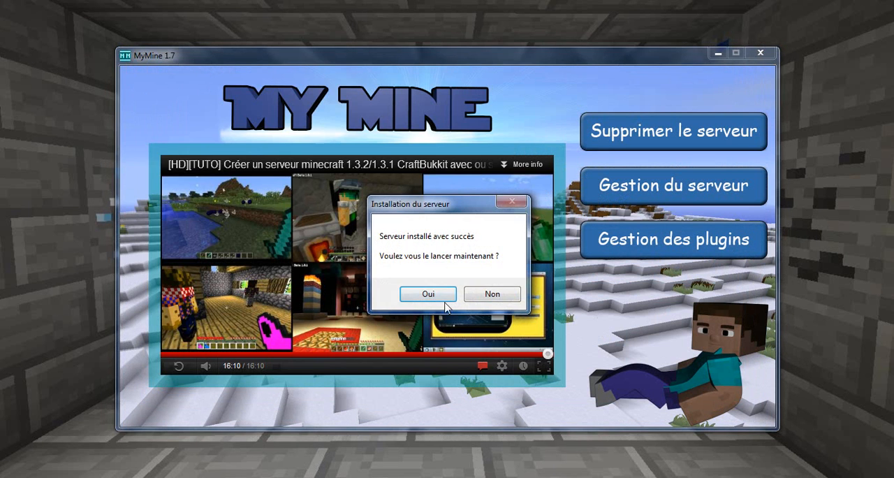
click(444, 300)
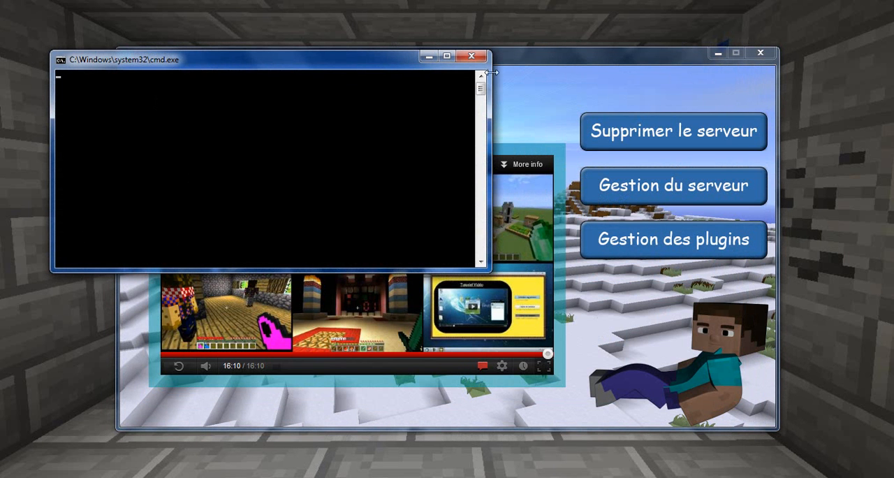
click(429, 57)
click(719, 52)
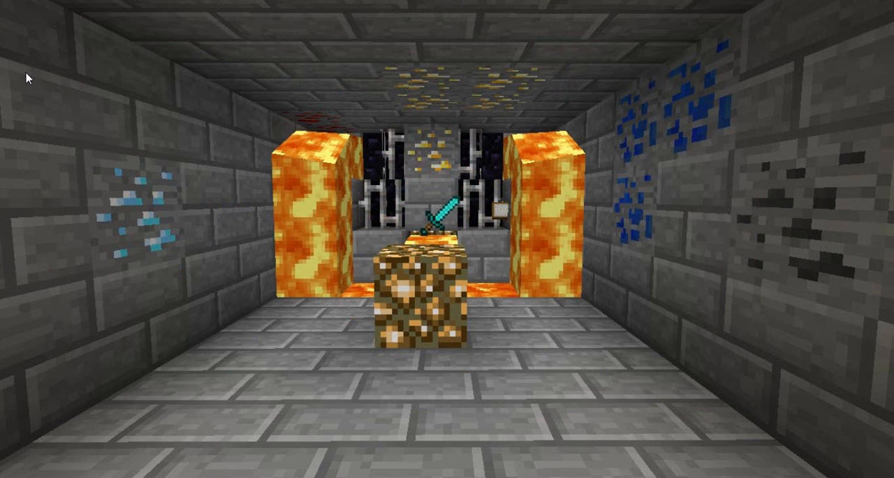
Open the Famille user folder, go to Bureau and launch the Minecraft application
key(super)
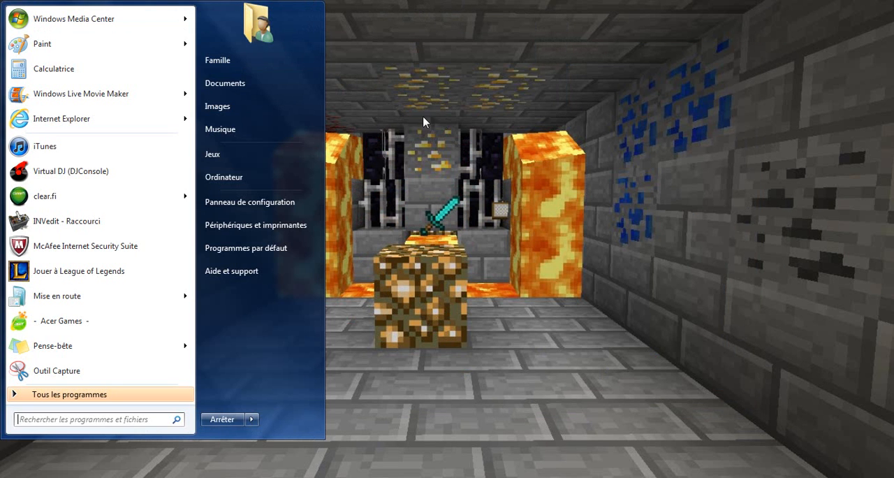
click(241, 65)
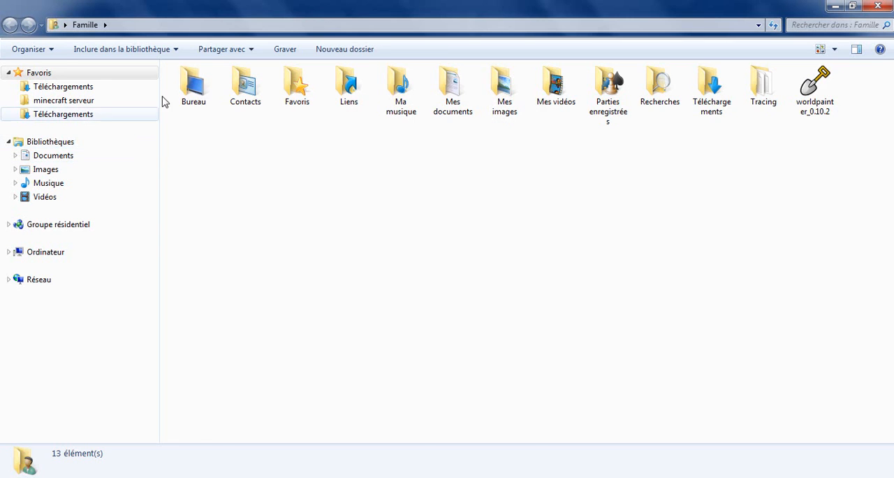
double_click(194, 86)
scroll(293, 309, down, 1)
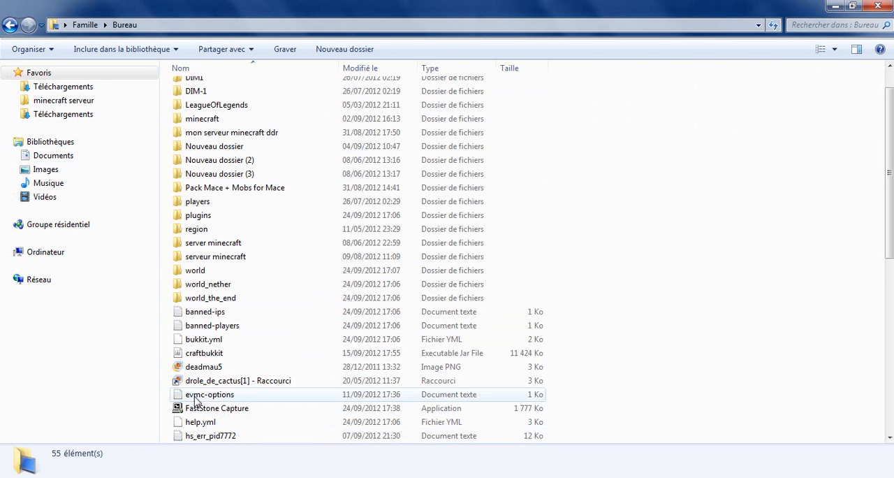
scroll(230, 416, down, 2)
click(219, 423)
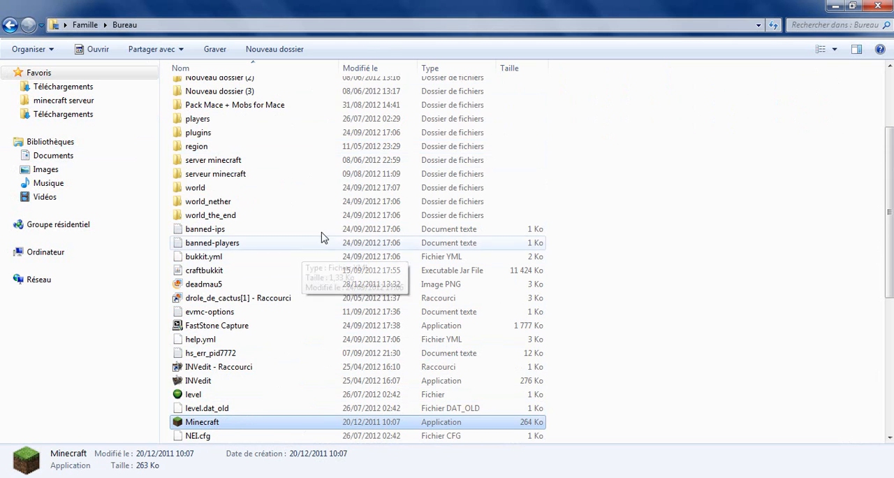
double_click(180, 421)
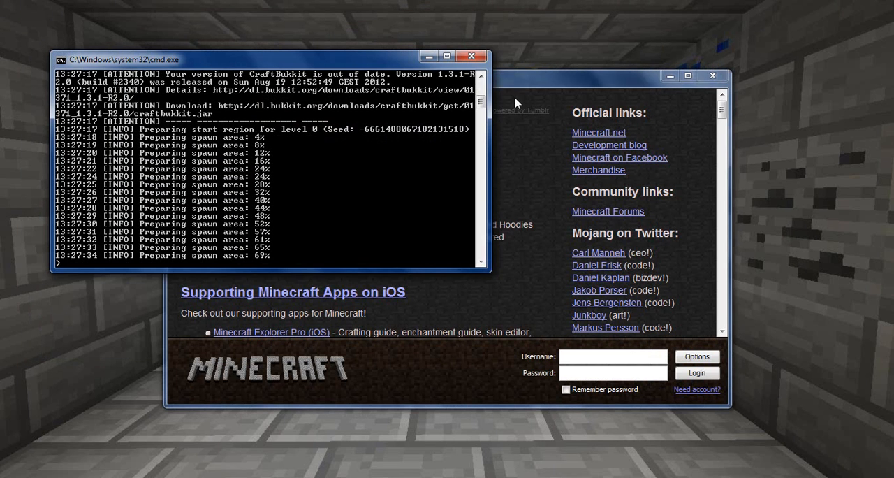
Log in from the Minecraft launcher and maximise the game window, keeping the server console minimised
click(429, 56)
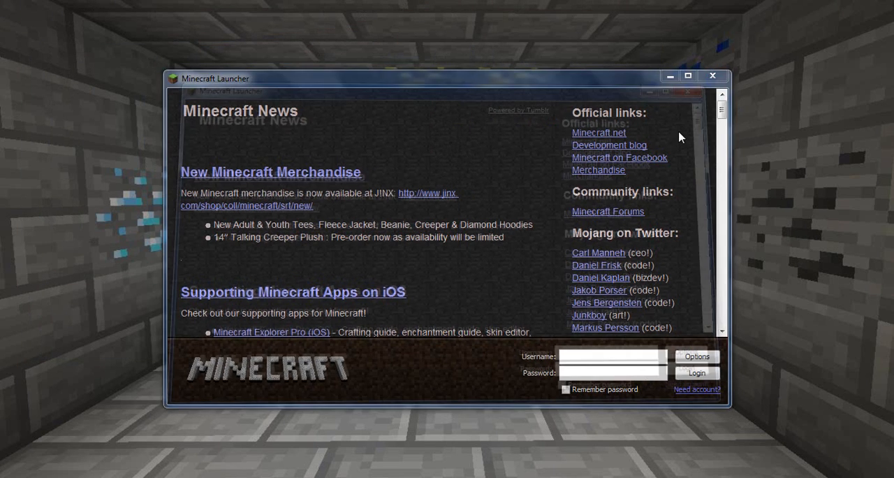
click(697, 373)
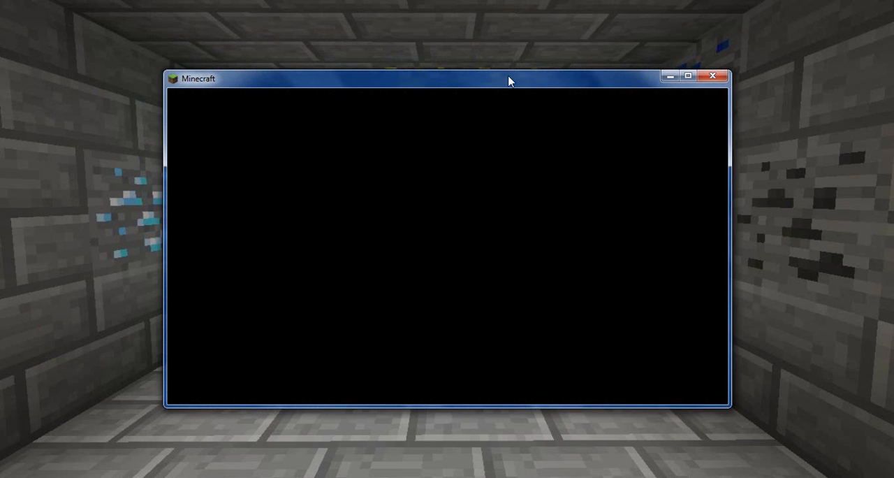
click(374, 0)
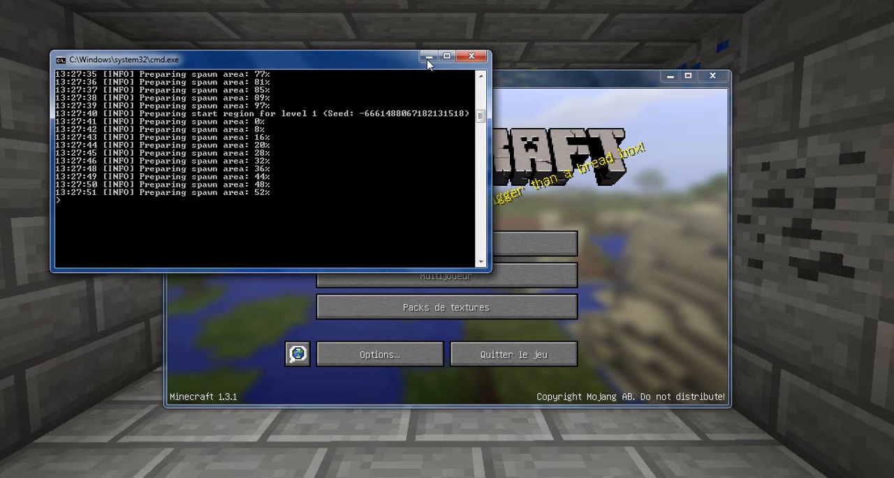
click(425, 57)
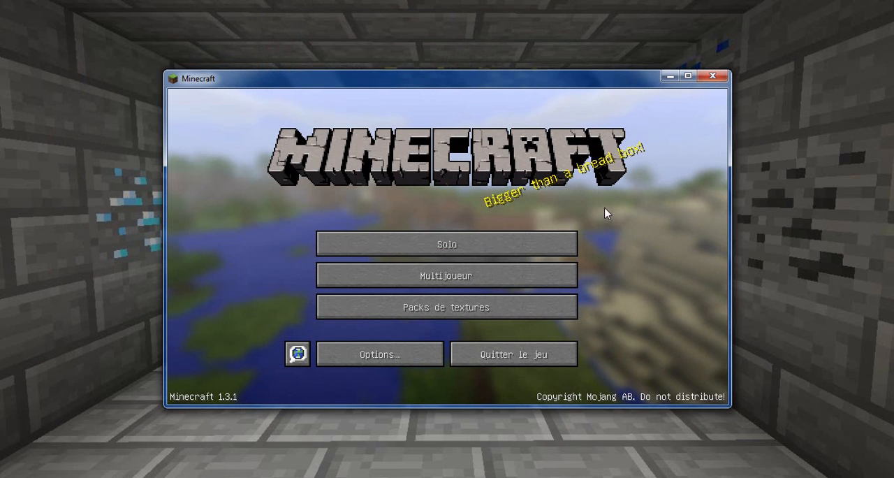
click(686, 75)
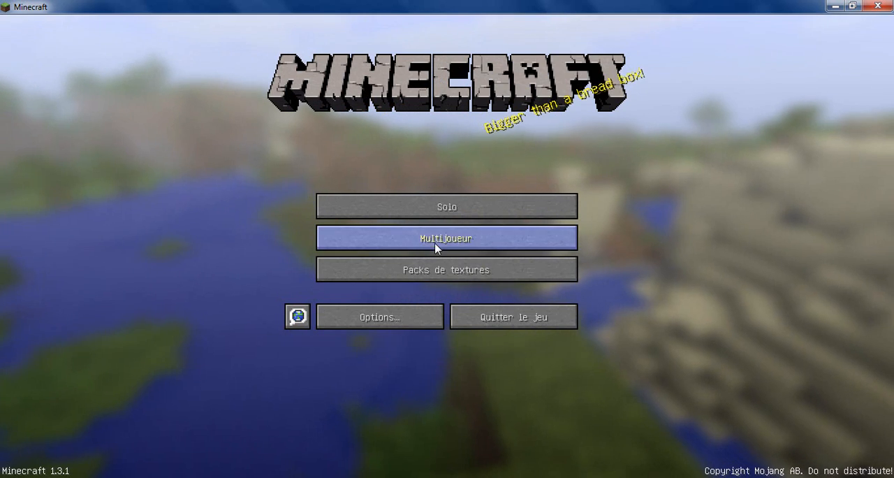
Delete the saved server "kikou" from the multiplayer server list
click(436, 244)
click(350, 206)
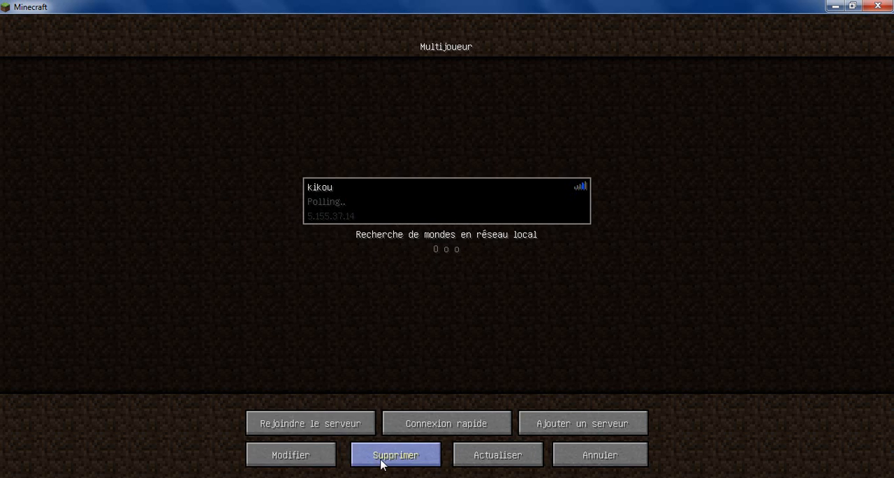
click(379, 454)
click(358, 231)
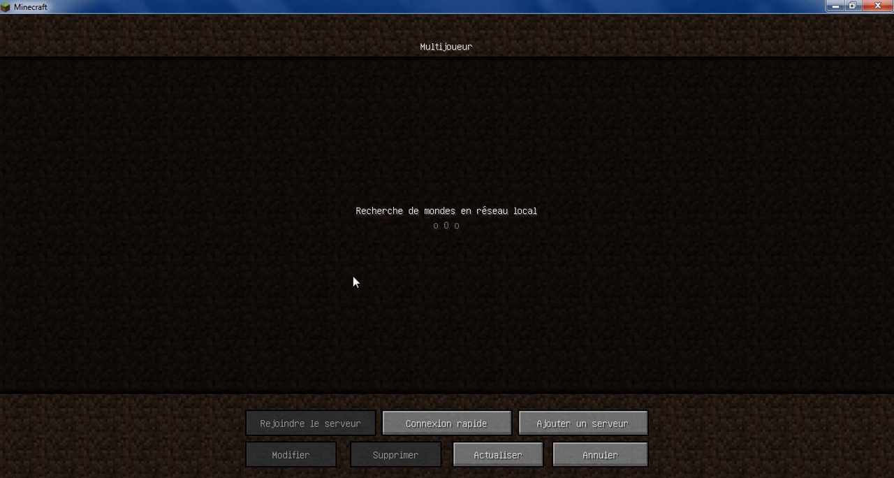
Start adding a new multiplayer server and clear its default name
click(548, 423)
key(BackSpace)
key(BackSpace)
key(BackSpace)
key(BackSpace)
key(BackSpace)
key(BackSpace)
key(BackSpace)
key(BackSpace)
key(BackSpace)
key(BackSpace)
key(BackSpace)
key(BackSpace)
key(BackSpace)
key(BackSpace)
key(BackSpace)
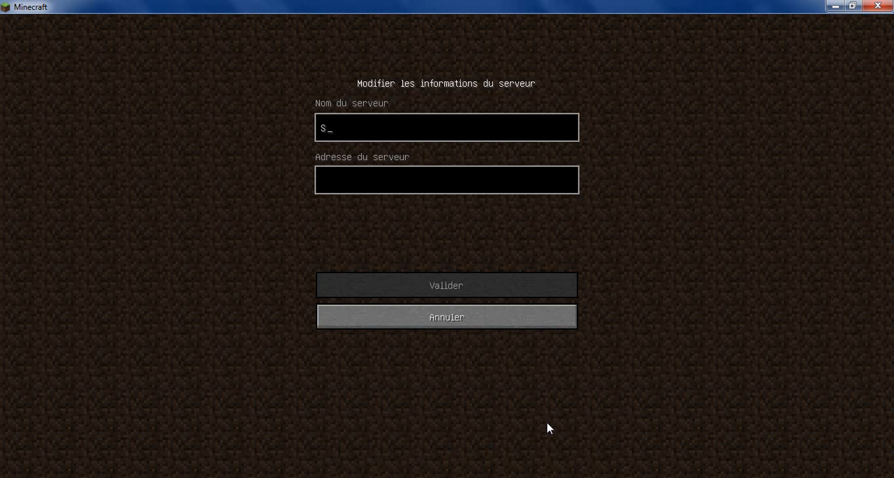